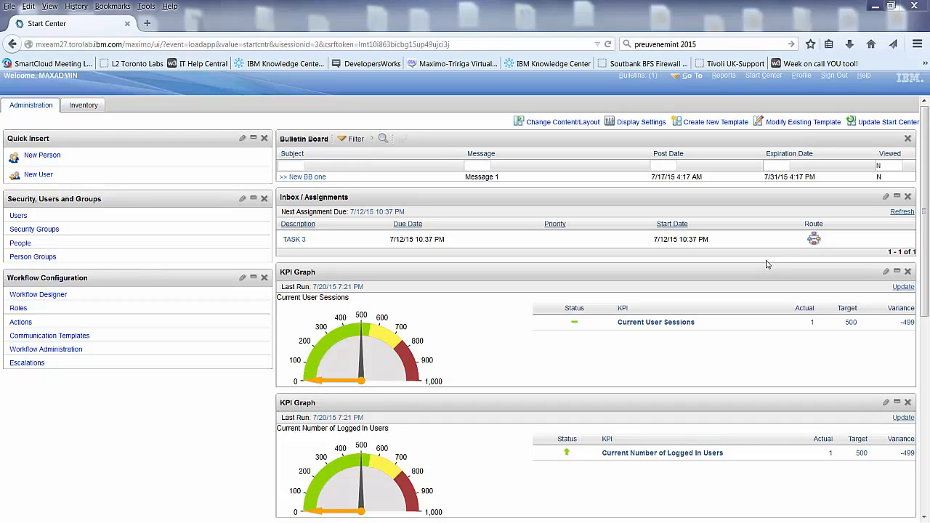
# Open the Request for Quotations application from the Purchasing module
pyautogui.click(693, 76)
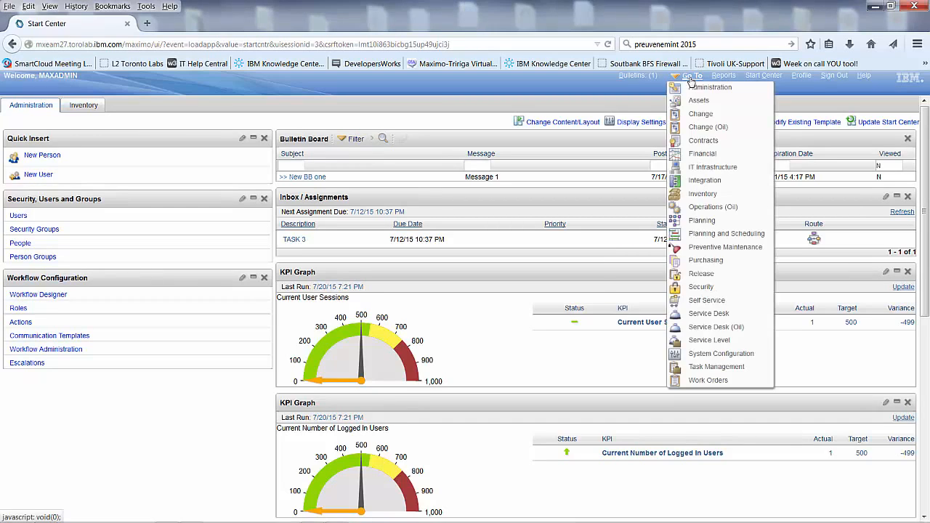
pyautogui.moveTo(718, 248)
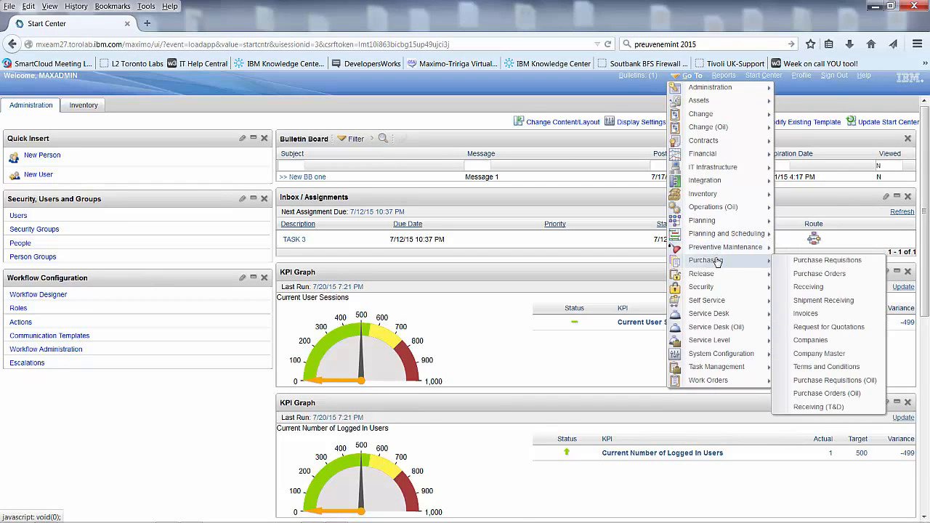
pyautogui.click(814, 328)
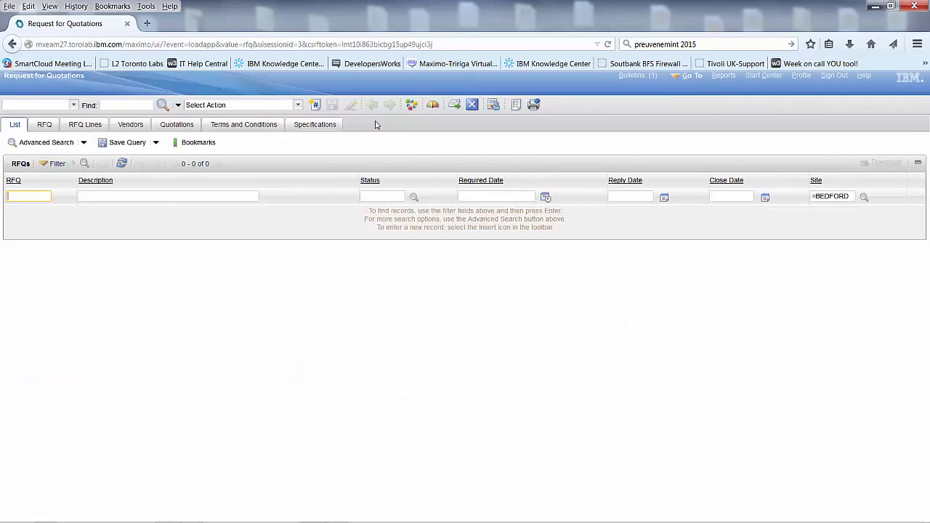
# Create a new RFQ with the description "My RFQ" and save the record
pyautogui.click(314, 106)
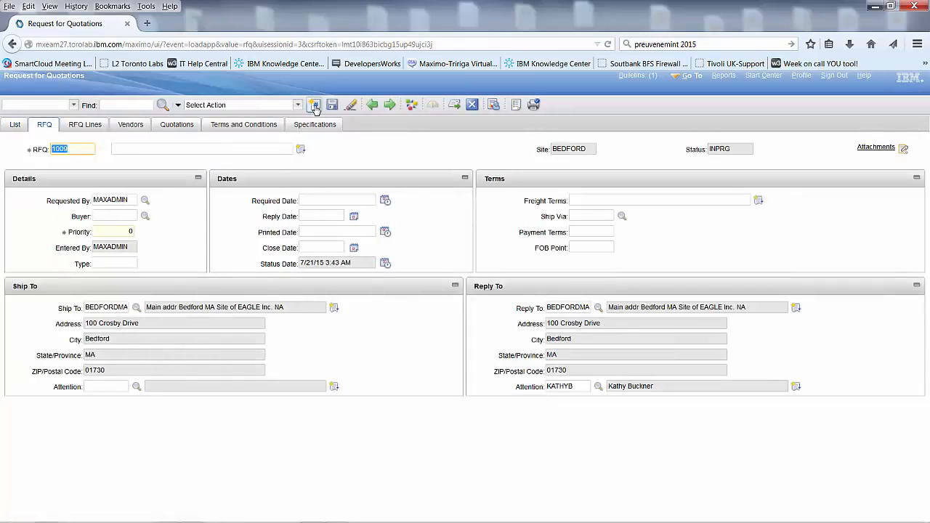
pyautogui.click(122, 148)
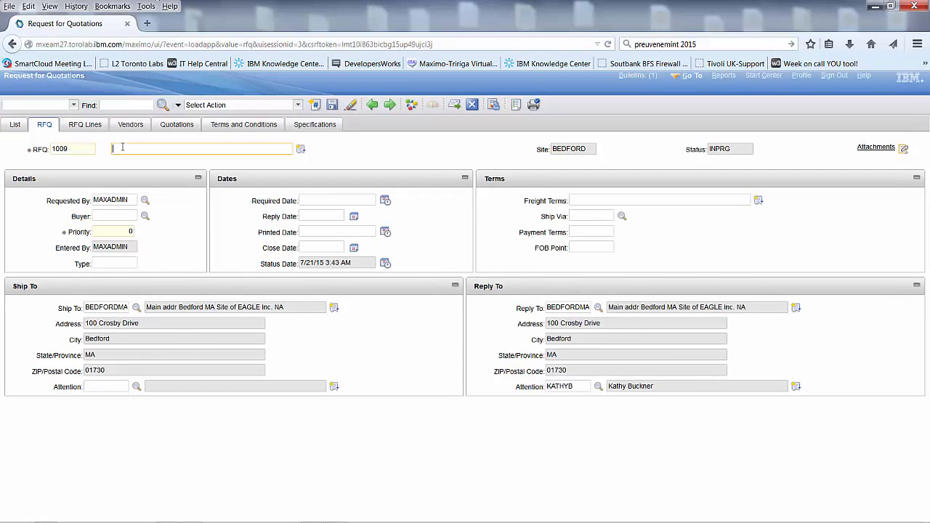
pyautogui.click(76, 149)
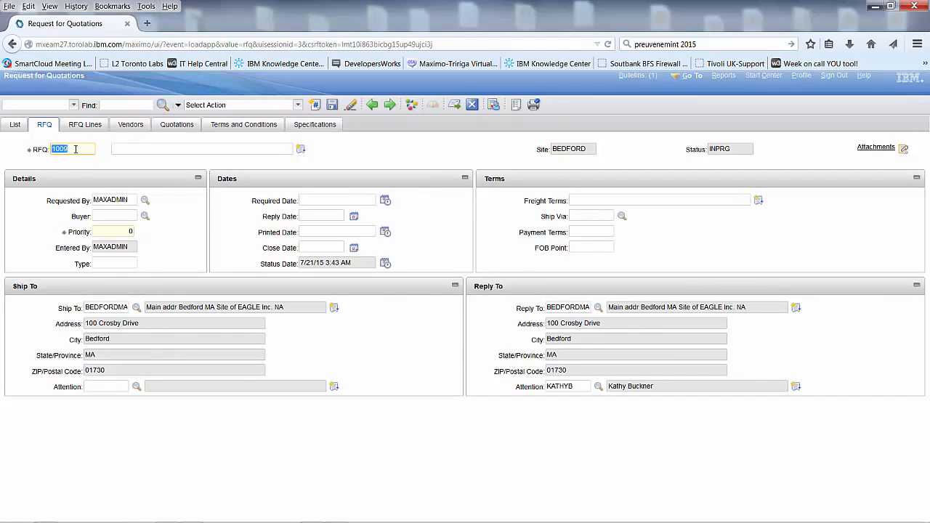
pyautogui.click(117, 151)
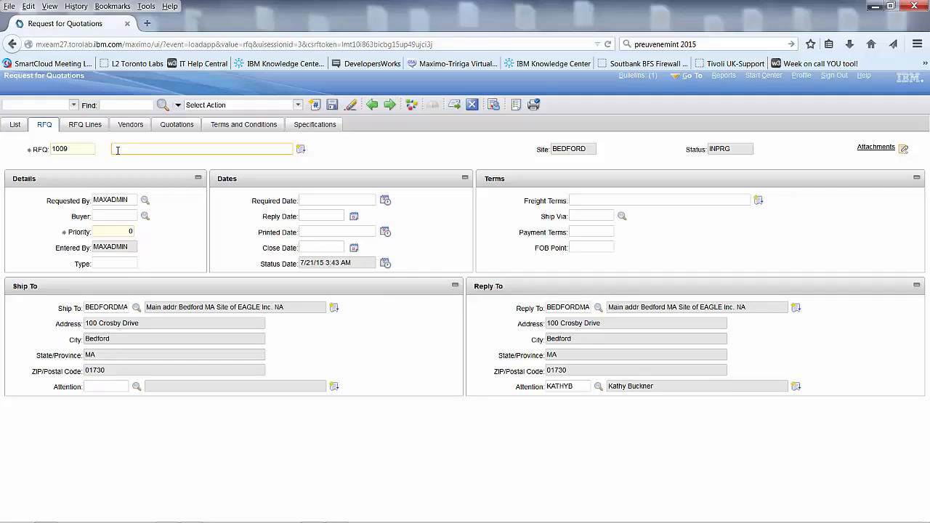
pyautogui.write('My RFQ')
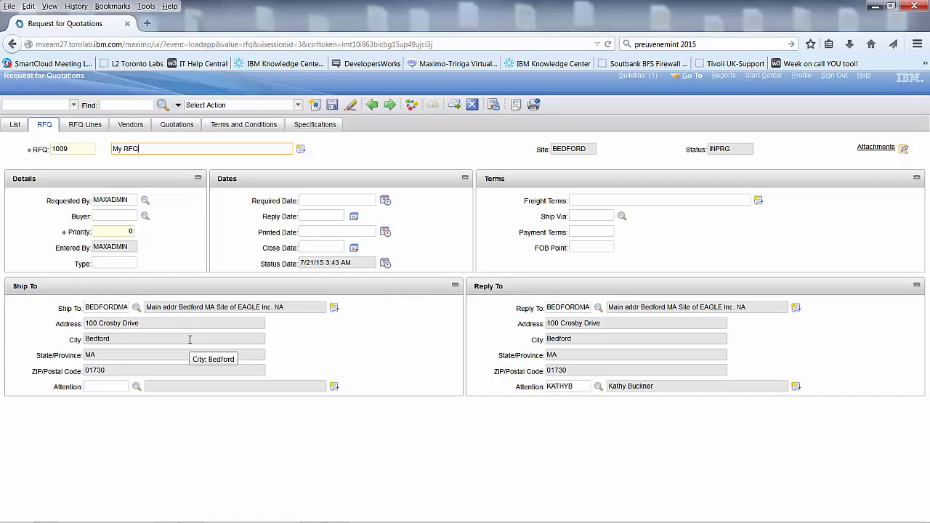
pyautogui.click(332, 106)
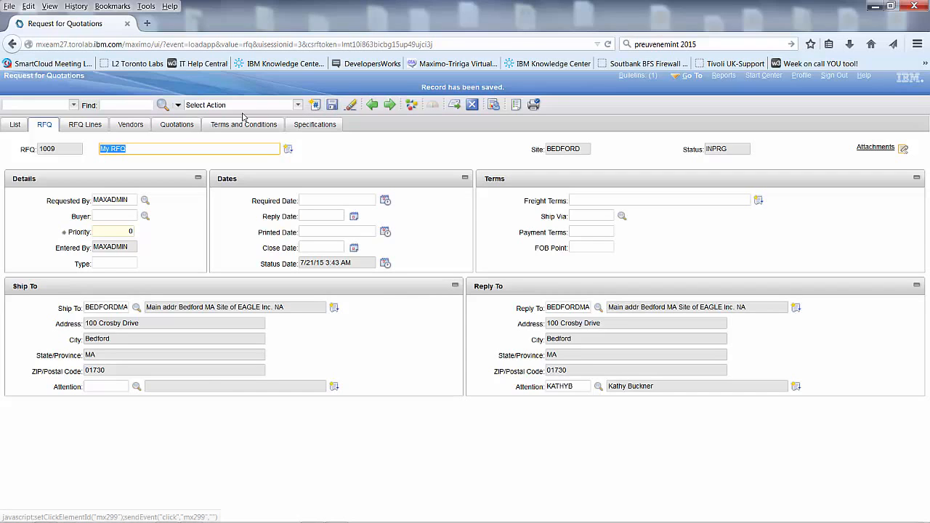
# Copy all eight line items of purchase requisition 1004 into the RFQ and review the resulting RFQ lines
pyautogui.click(298, 106)
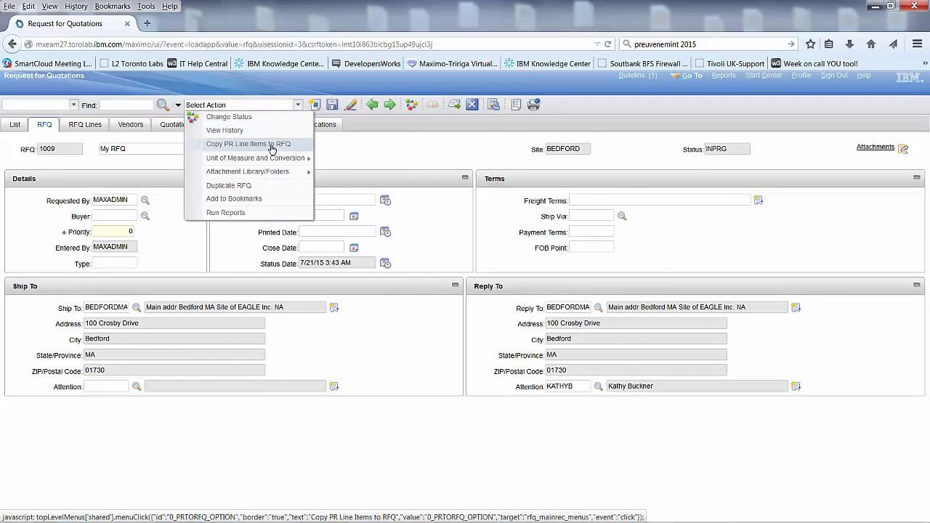
pyautogui.click(272, 144)
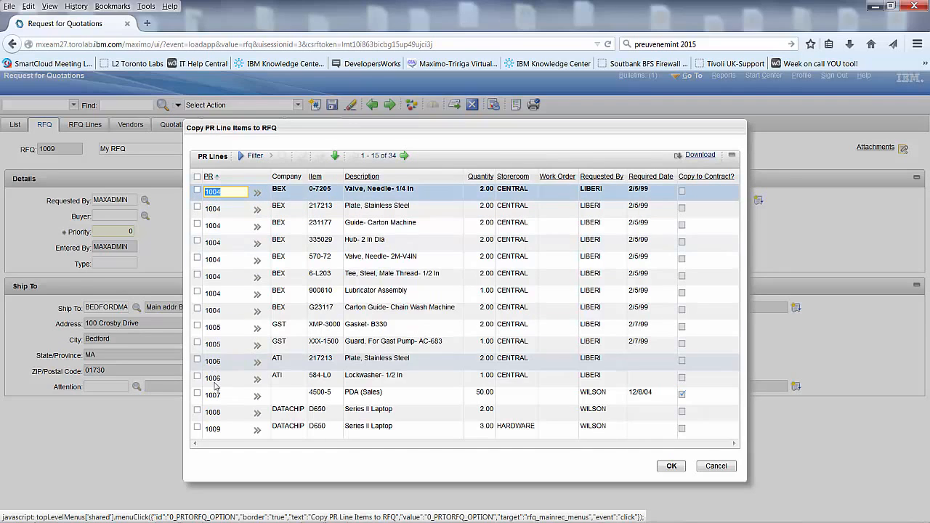
pyautogui.click(197, 191)
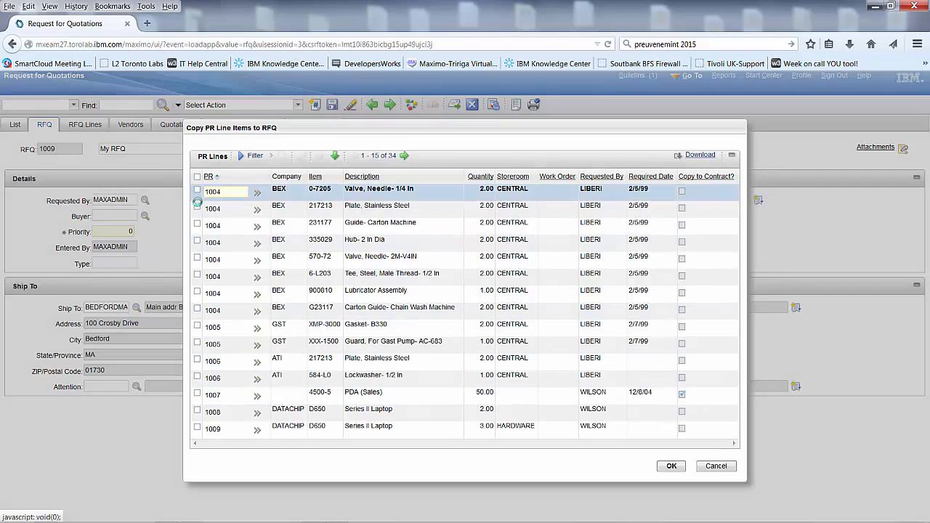
pyautogui.click(197, 209)
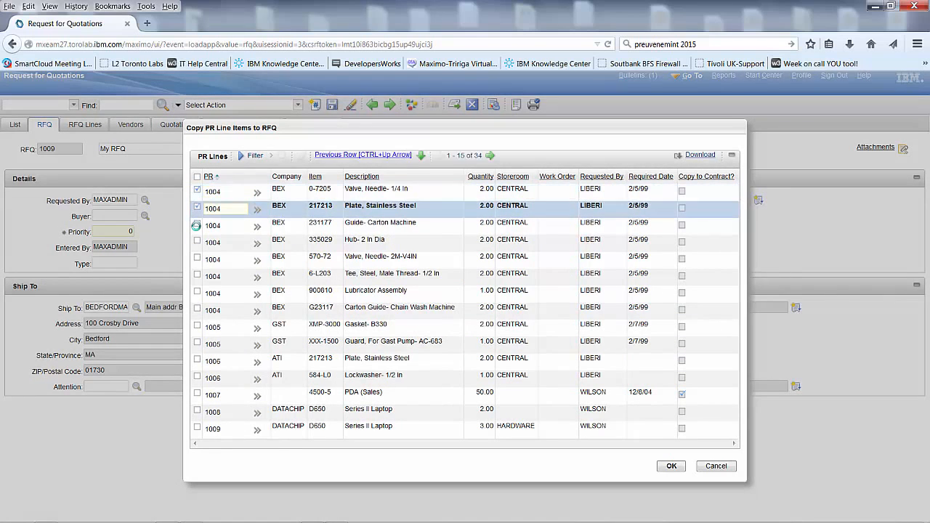
pyautogui.click(197, 225)
pyautogui.click(197, 242)
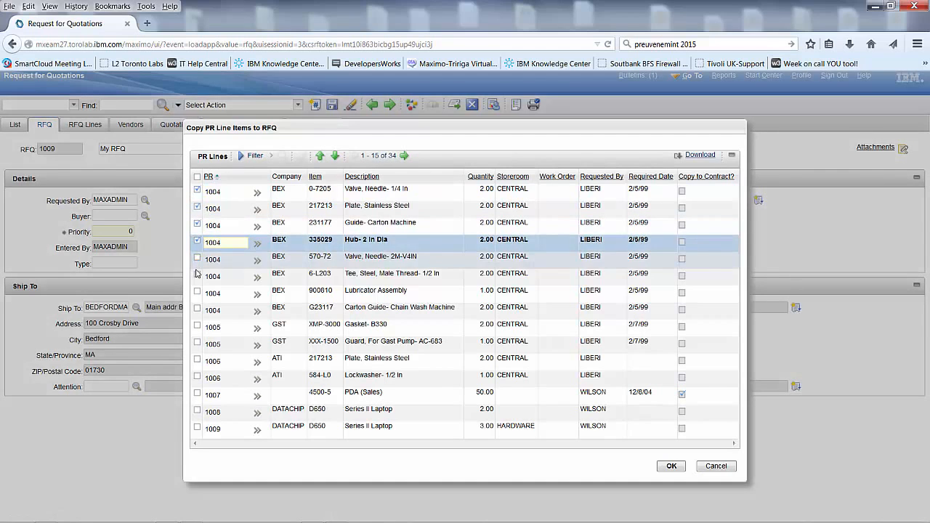
pyautogui.click(197, 259)
pyautogui.click(197, 277)
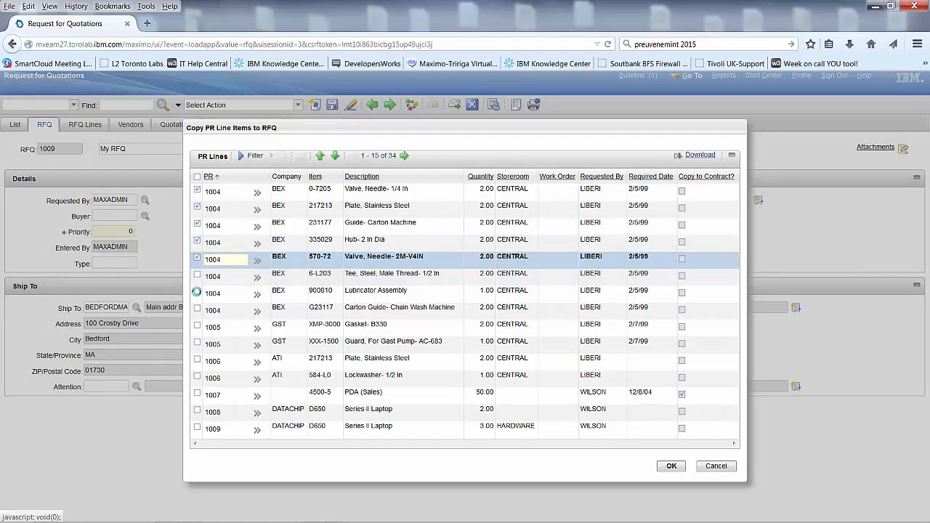
pyautogui.click(197, 293)
pyautogui.click(198, 310)
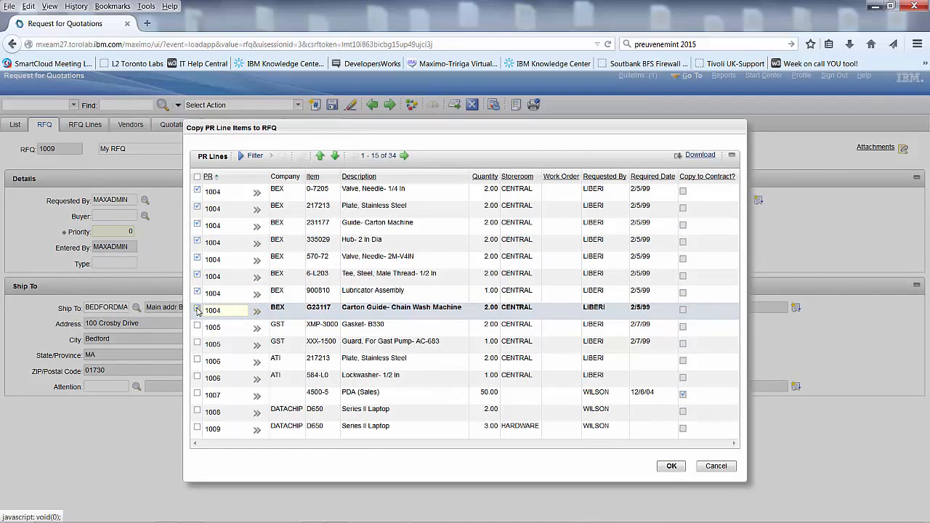
pyautogui.click(677, 471)
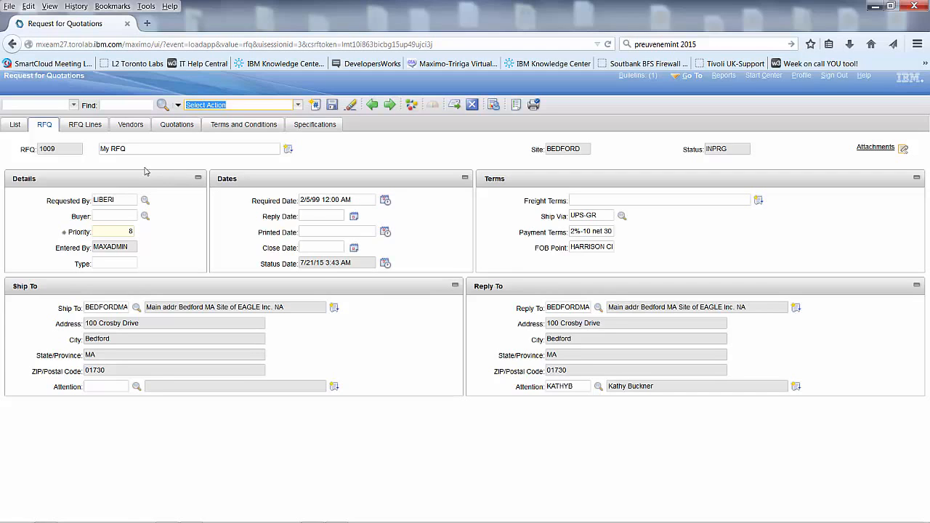
pyautogui.click(84, 125)
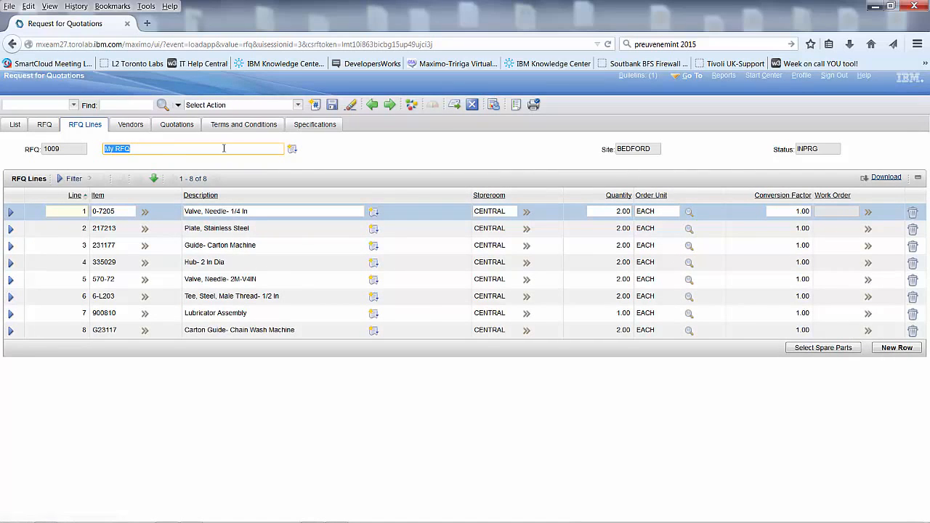
# Add SKF (SKF Bearing) as another vendor on the RFQ and save the record
pyautogui.click(130, 128)
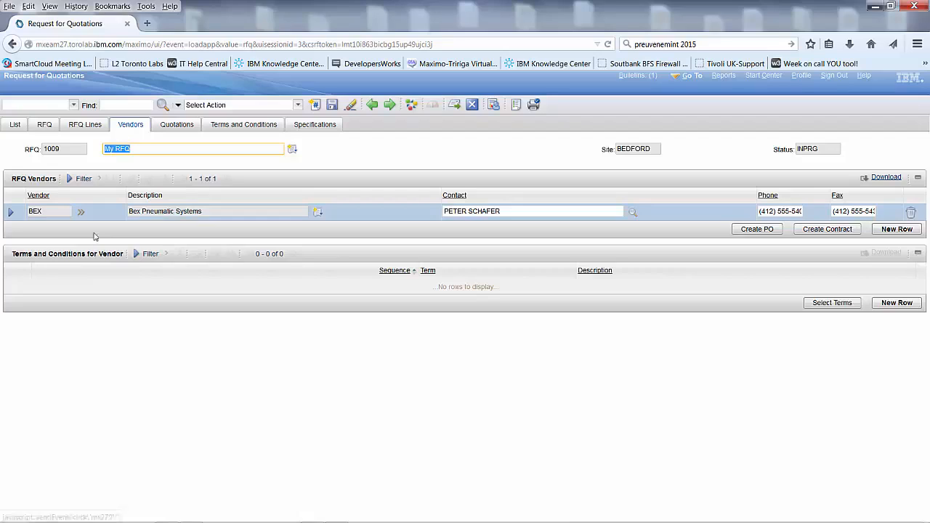
pyautogui.click(896, 229)
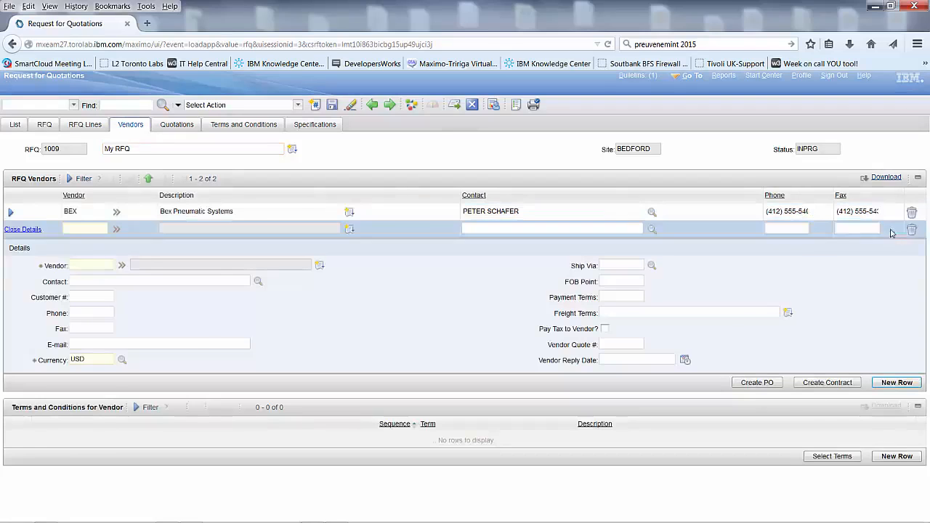
pyautogui.click(122, 266)
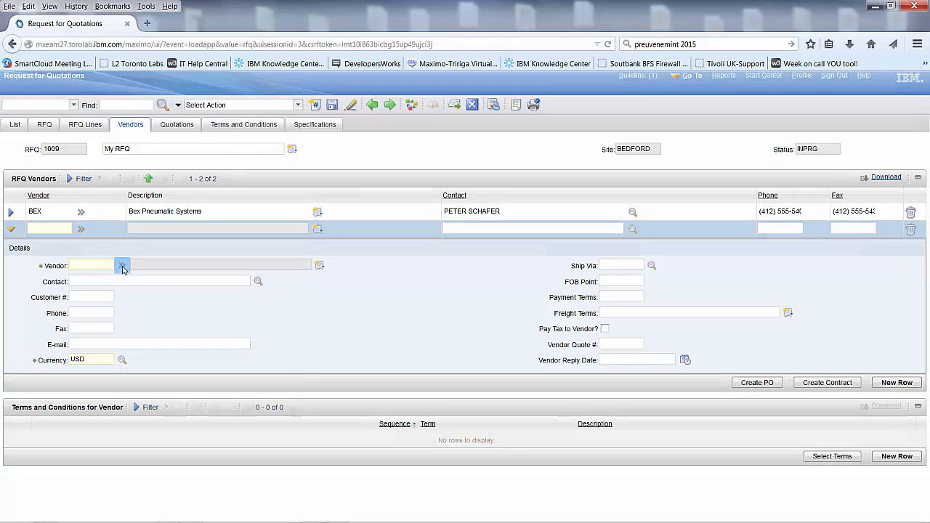
pyautogui.click(149, 271)
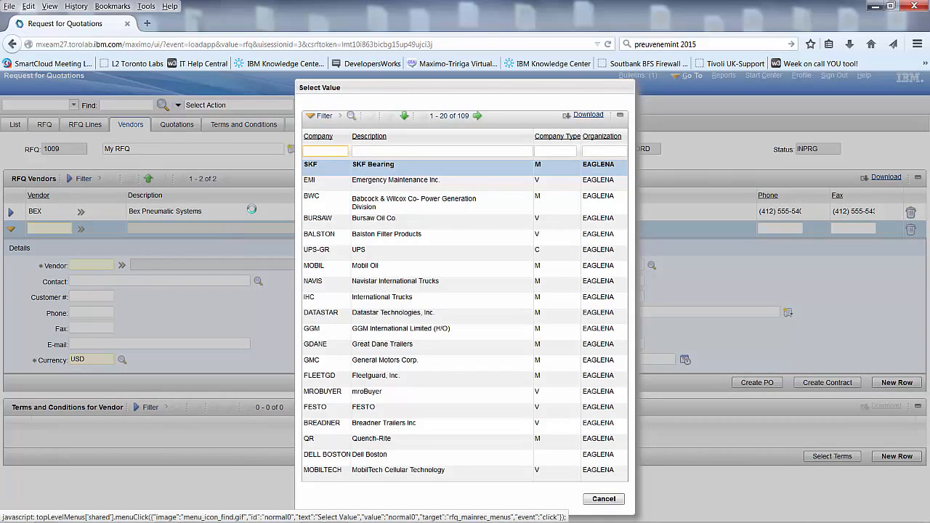
pyautogui.click(314, 168)
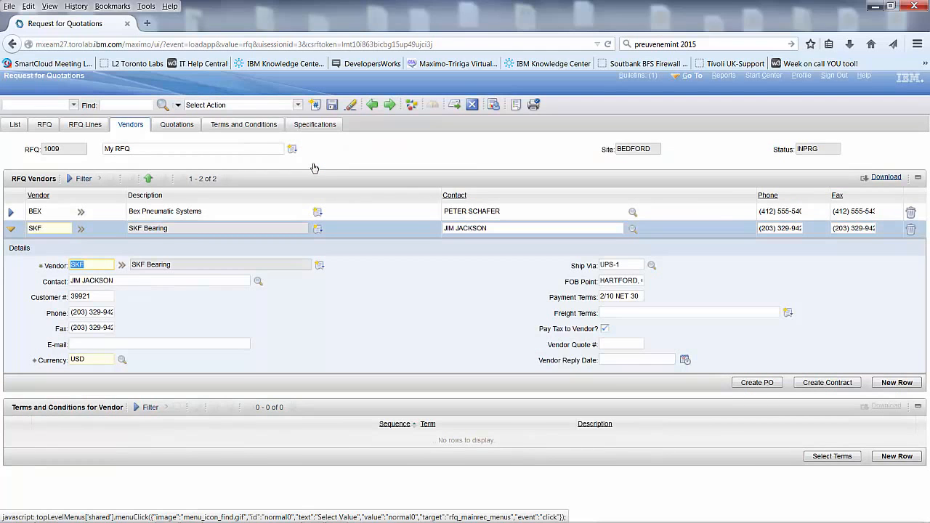
pyautogui.click(332, 105)
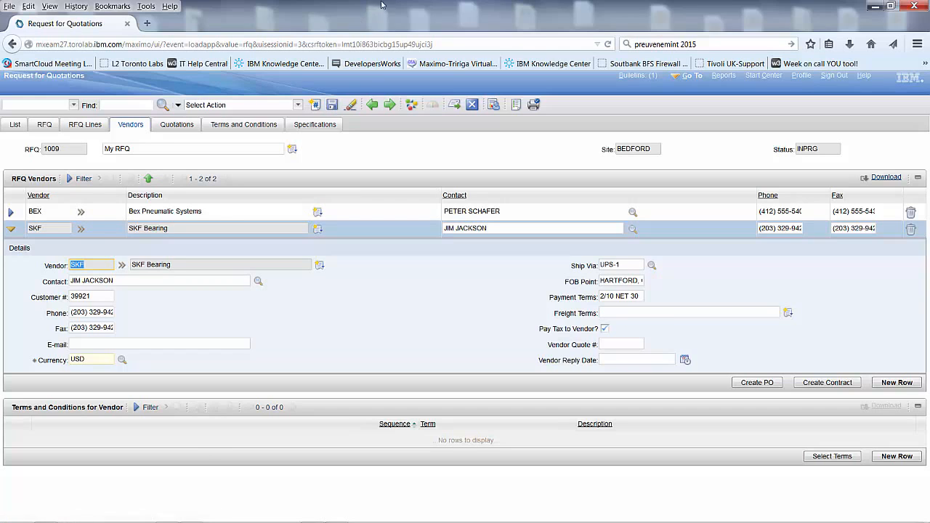
# Change the RFQ's status to Sent to the Vendor
pyautogui.click(412, 106)
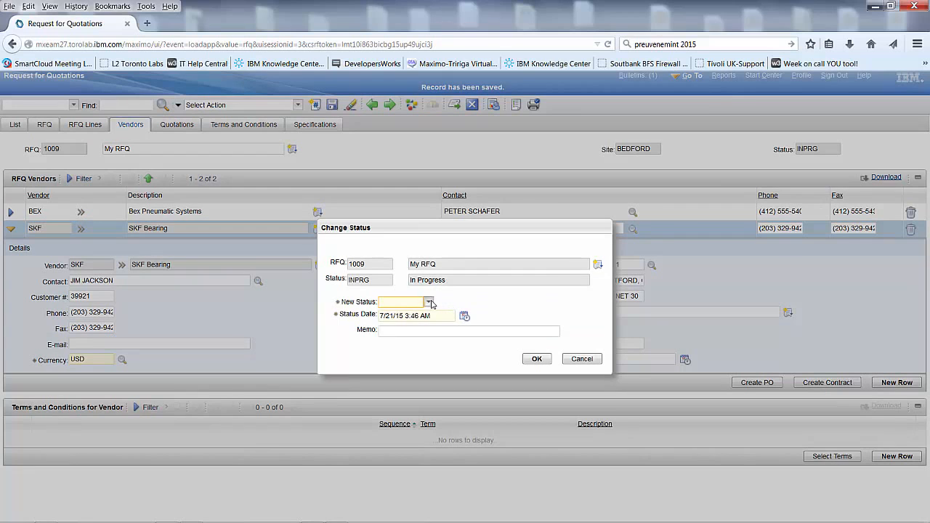
pyautogui.click(429, 302)
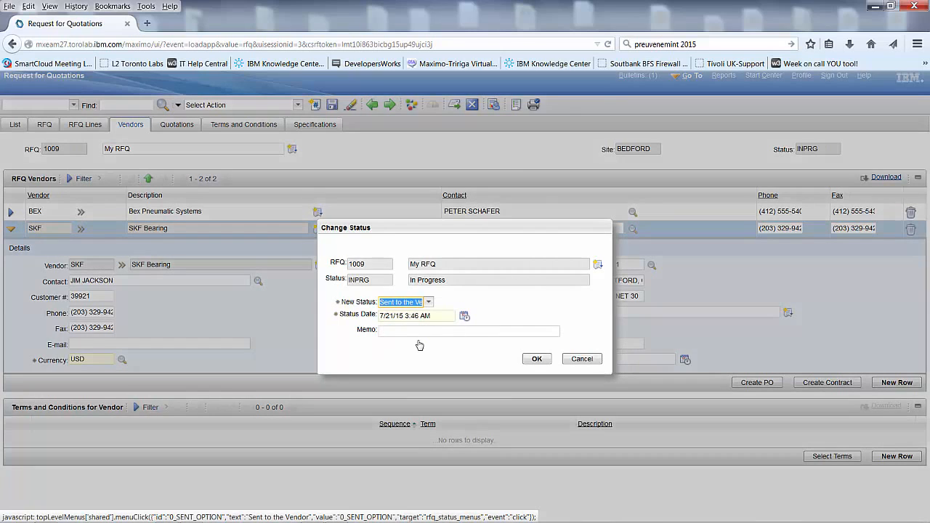
pyautogui.click(536, 359)
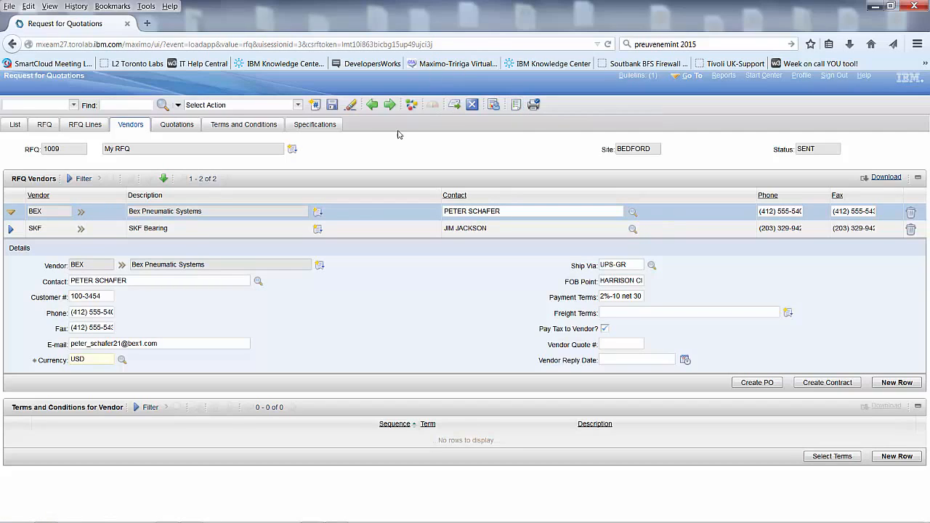
# Open the RFQ's quotations and review them by item and by vendor
pyautogui.click(185, 128)
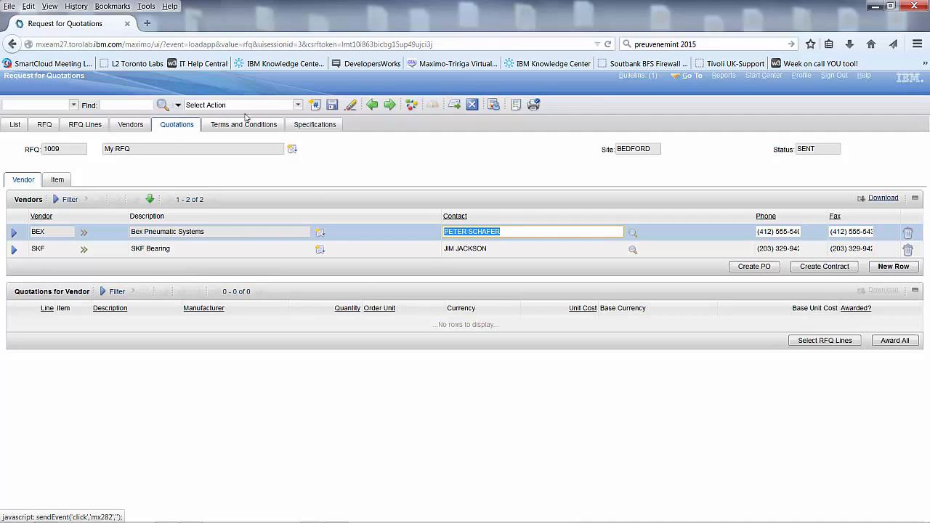
pyautogui.click(297, 107)
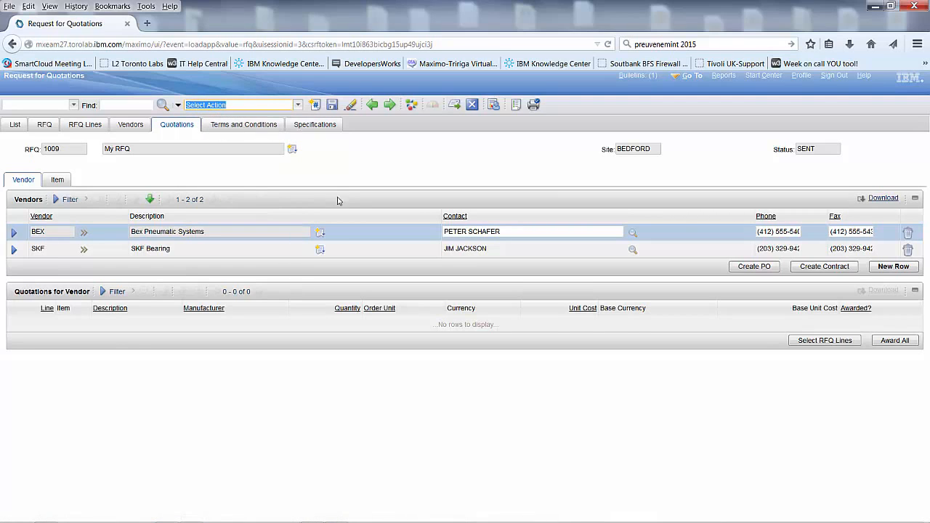
pyautogui.click(57, 181)
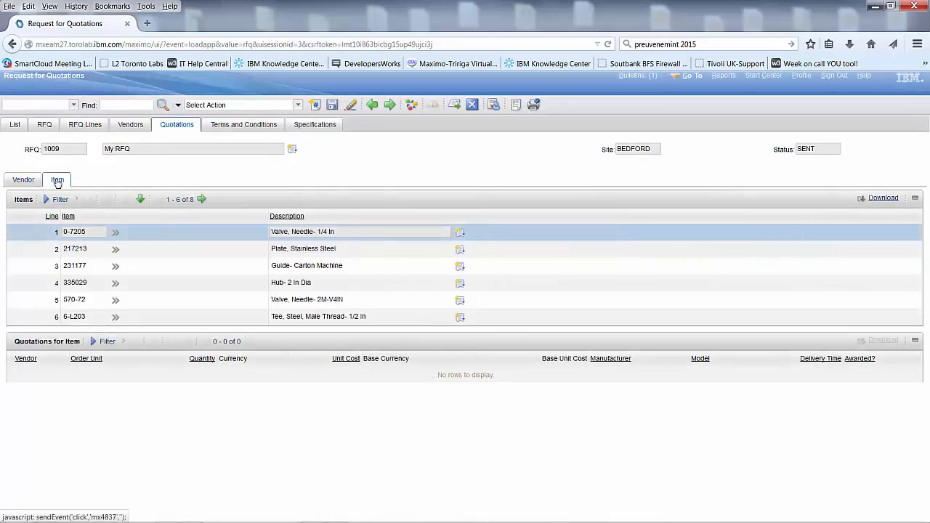
pyautogui.click(57, 236)
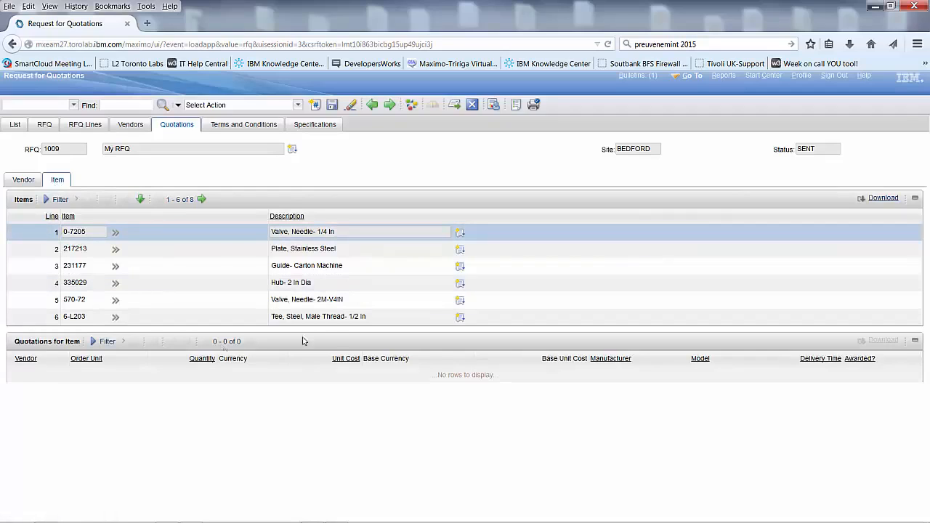
pyautogui.click(28, 186)
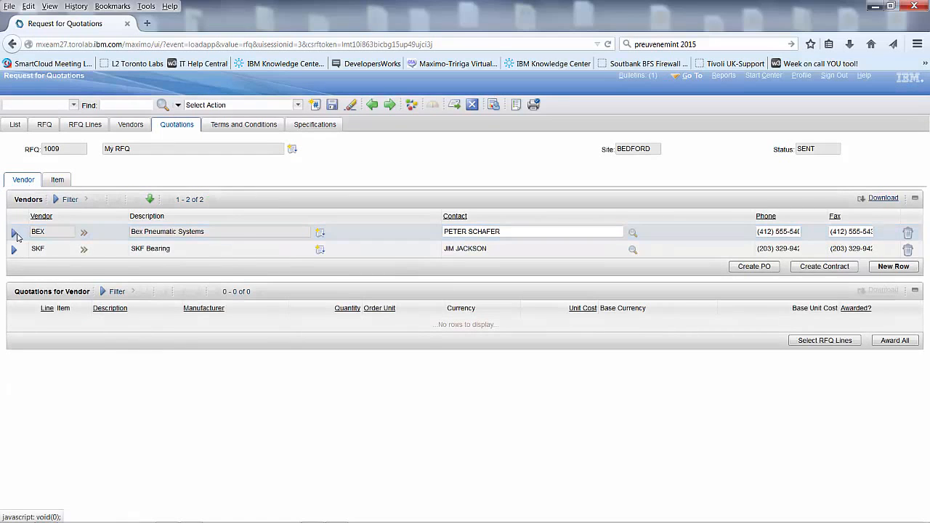
# Add RFQ lines 1 (0-7205) and 2 (217213) to vendor BEX's quotations and save the record
pyautogui.click(13, 233)
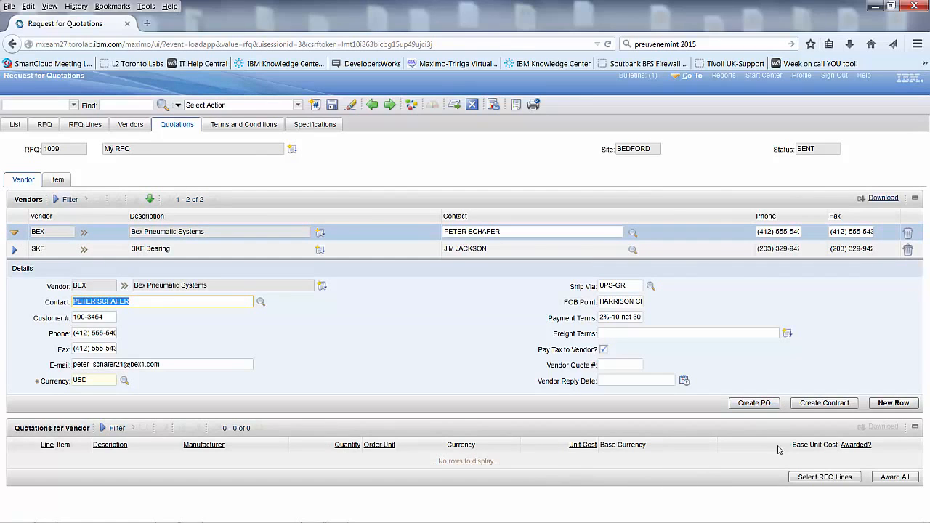
pyautogui.click(815, 480)
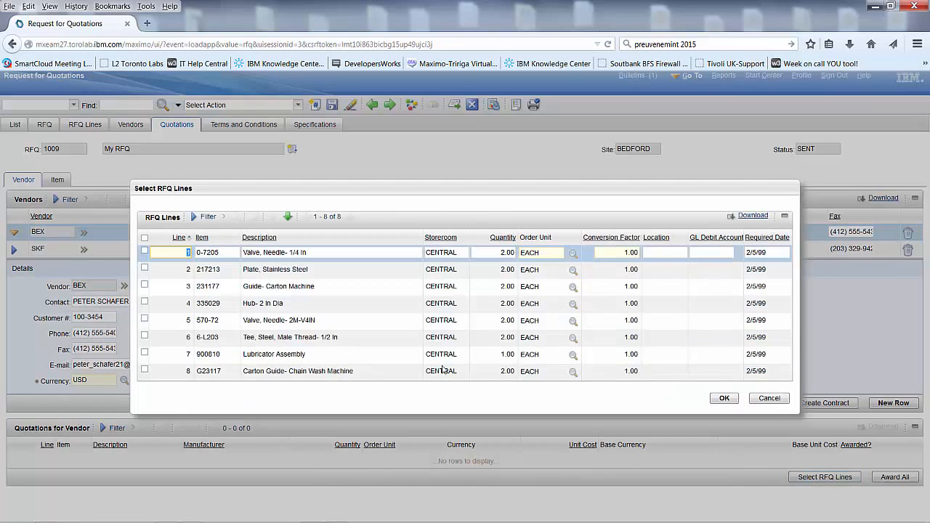
pyautogui.click(145, 252)
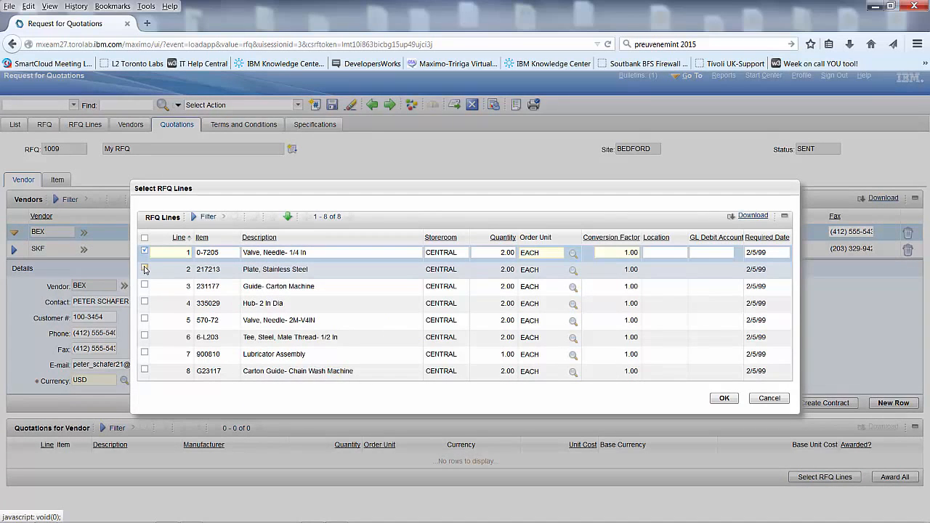
pyautogui.click(145, 270)
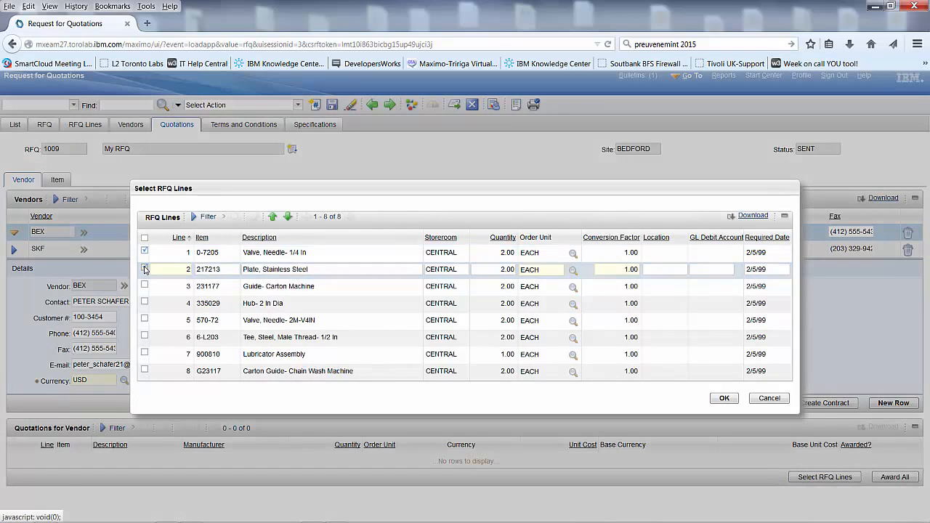
pyautogui.click(719, 400)
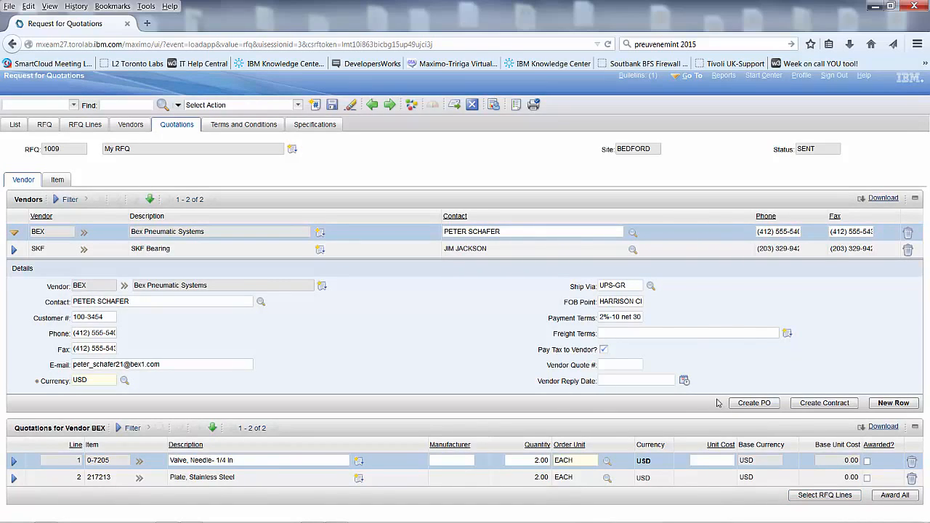
pyautogui.rightClick(718, 403)
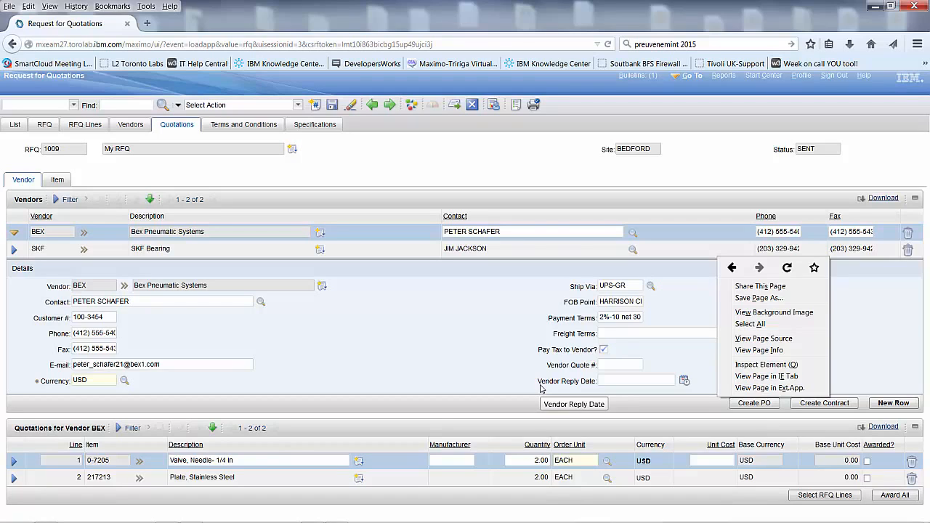
pyautogui.click(653, 180)
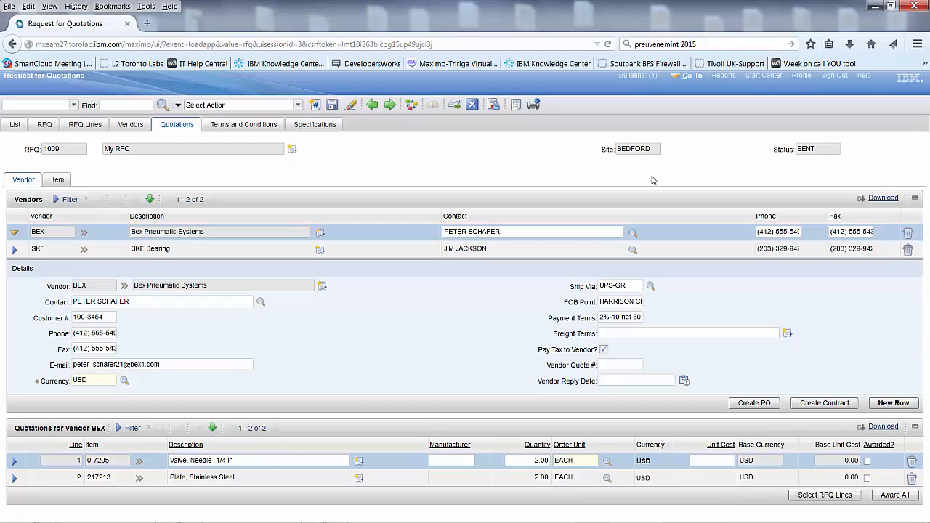
pyautogui.click(332, 106)
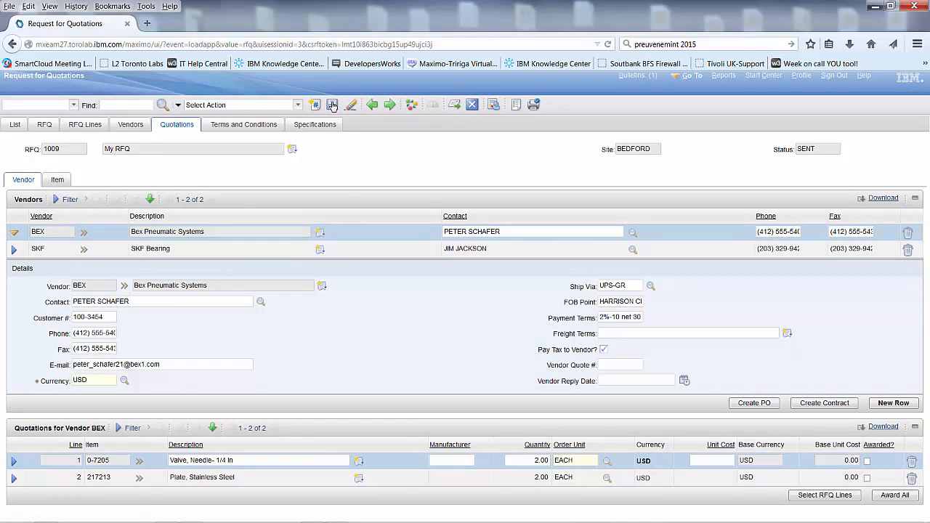